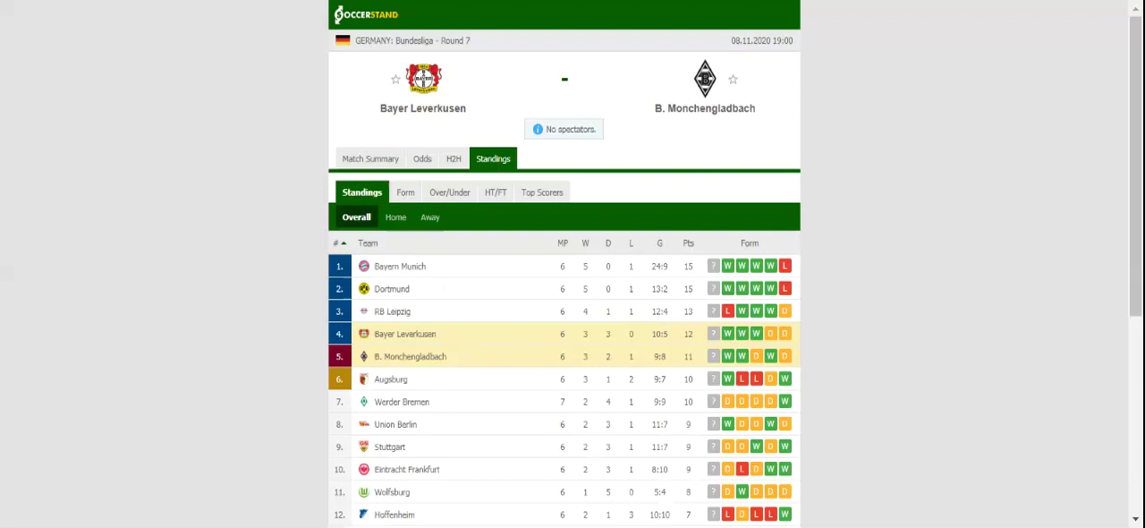
# Show the H2H recent results for Bayer Leverkusen and B. Monchengladbach.
pyautogui.click(458, 163)
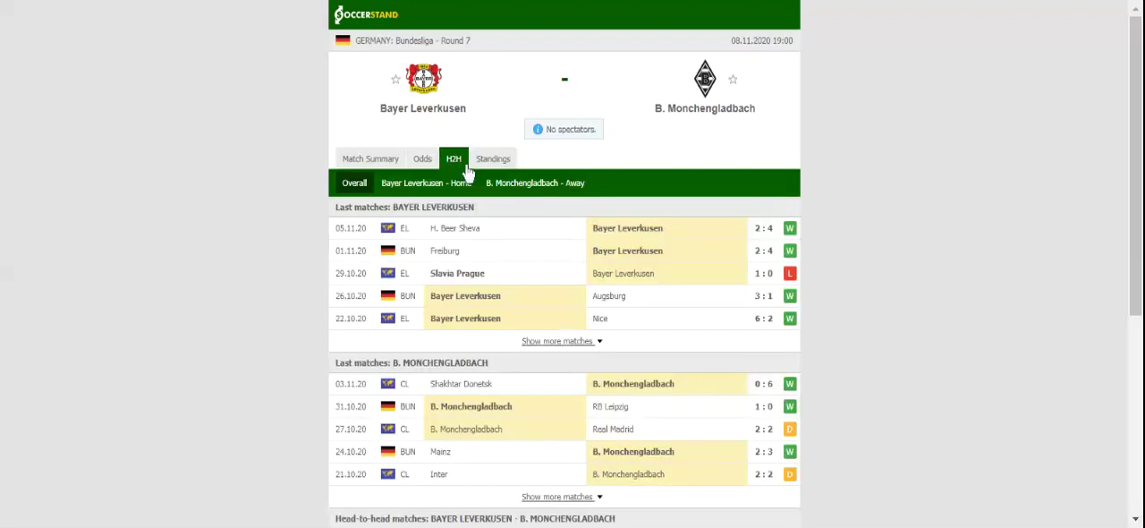